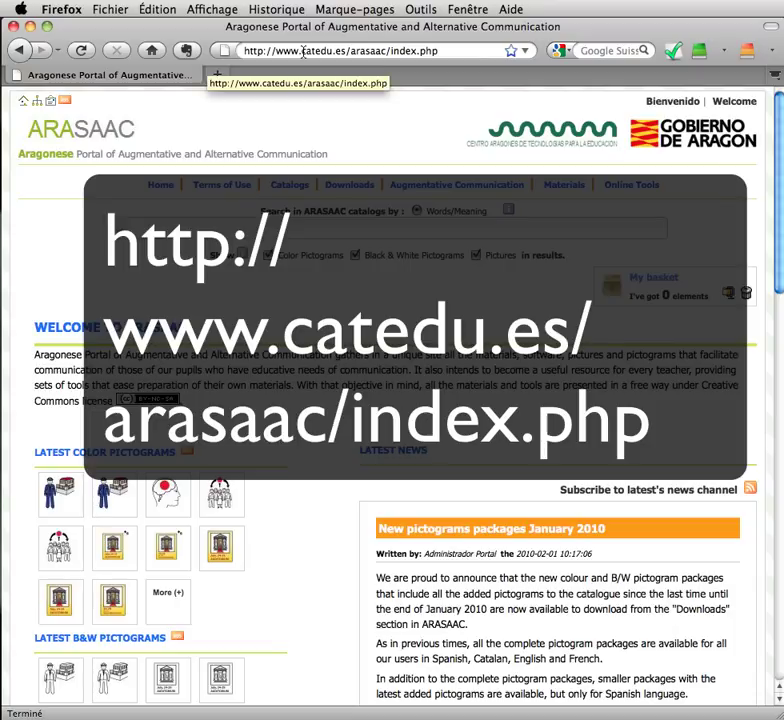
Open the Phrase Maker from the ARASAAC portal's online tools.
{"action": "left_click_drag", "start_coordinate": [301, 51], "coordinate": [457, 49]}
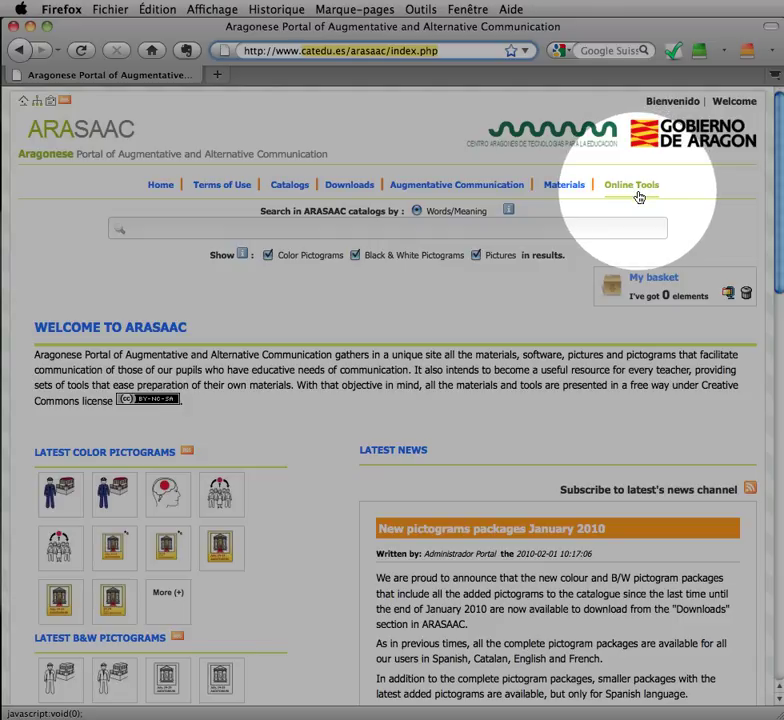
{"action": "left_click", "coordinate": [638, 196]}
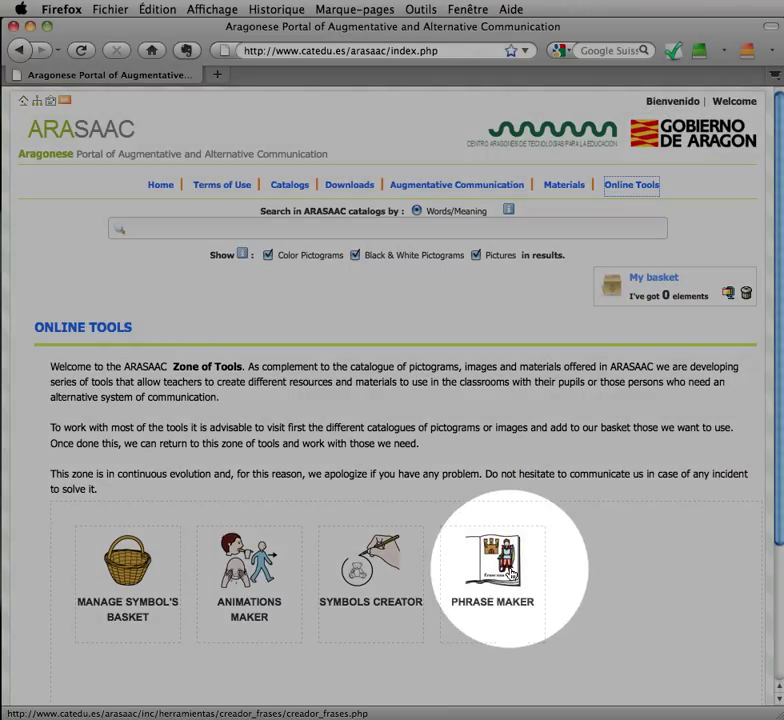
{"action": "left_click", "coordinate": [509, 573]}
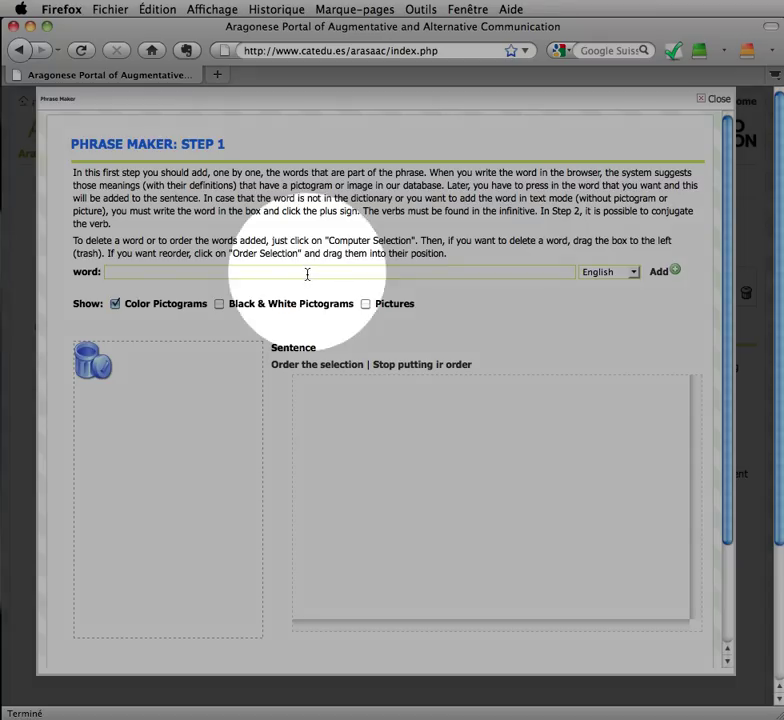
Set the word language to French and also show Black & White Pictograms and Pictures.
{"action": "left_click", "coordinate": [625, 273]}
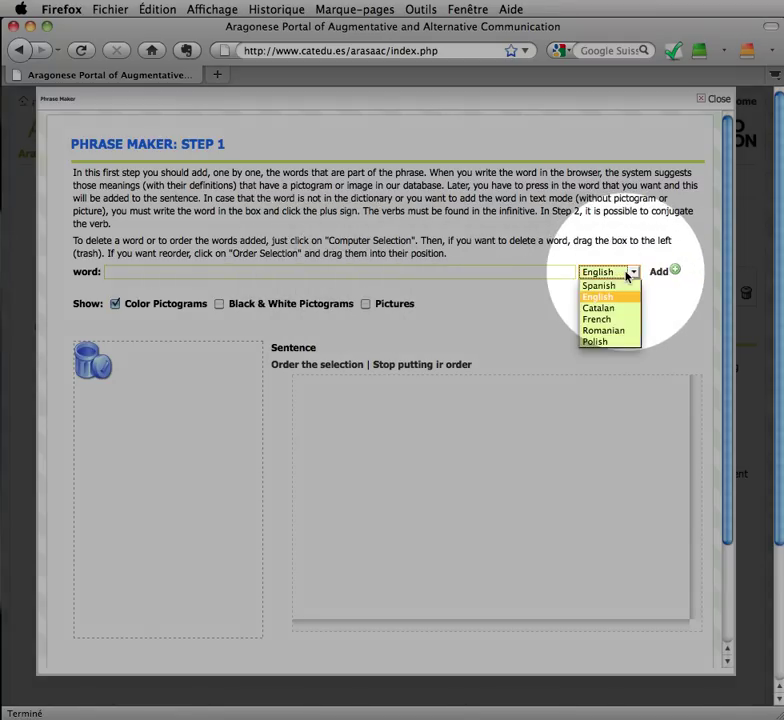
{"action": "left_click", "coordinate": [619, 321]}
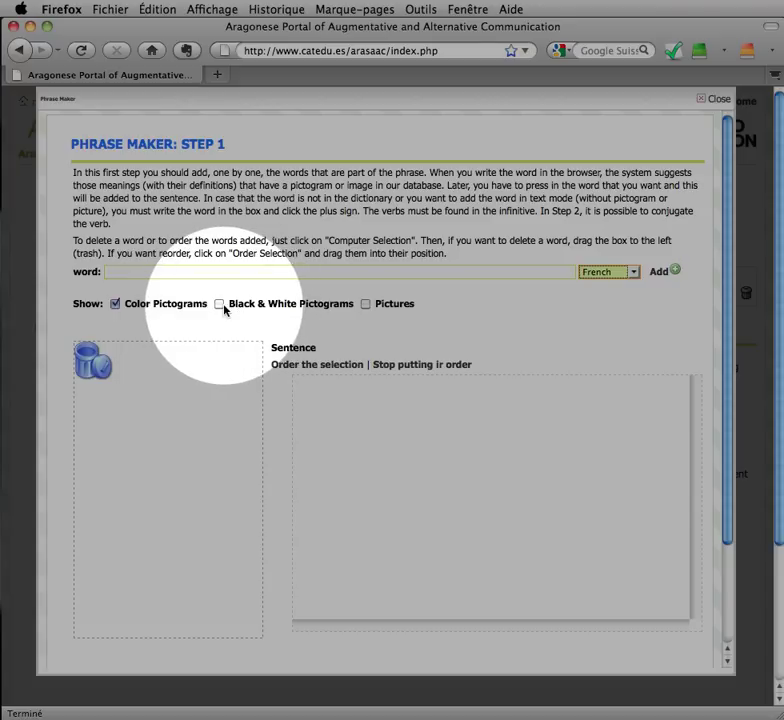
{"action": "left_click", "coordinate": [219, 305]}
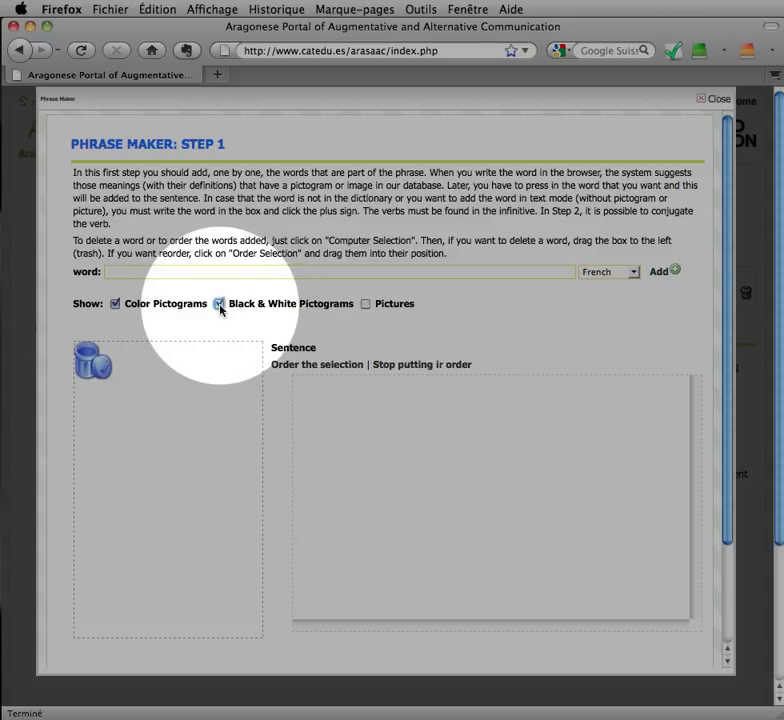
{"action": "left_click", "coordinate": [366, 305]}
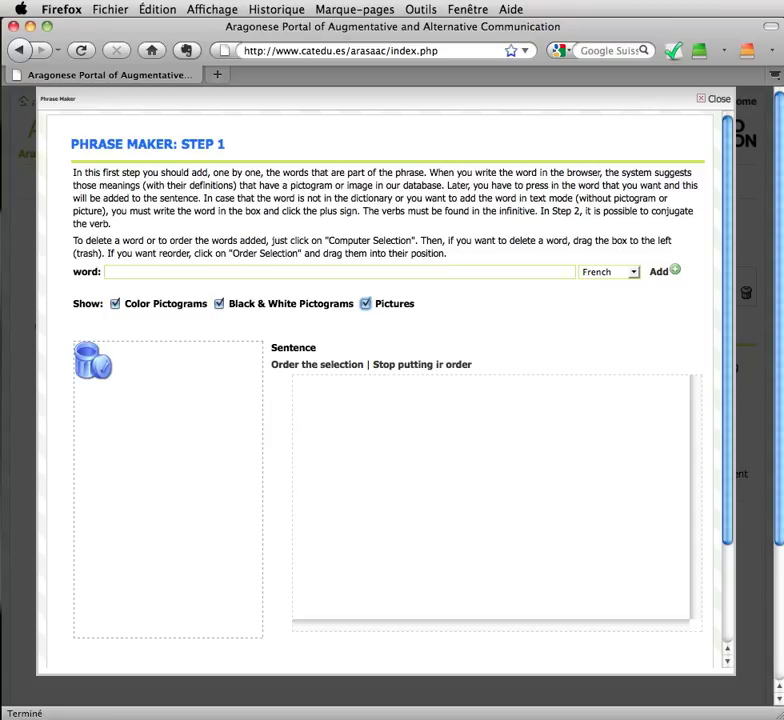
Add the suggested word "je" as the first word of the sentence.
{"action": "key", "text": "super+Tab"}
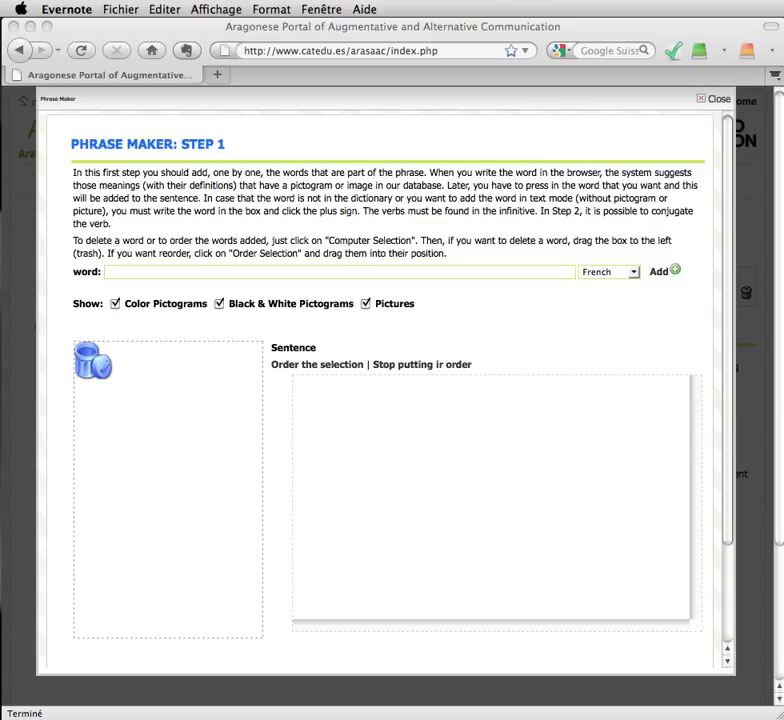
{"action": "left_click", "coordinate": [149, 271]}
{"action": "left_click", "coordinate": [149, 271]}
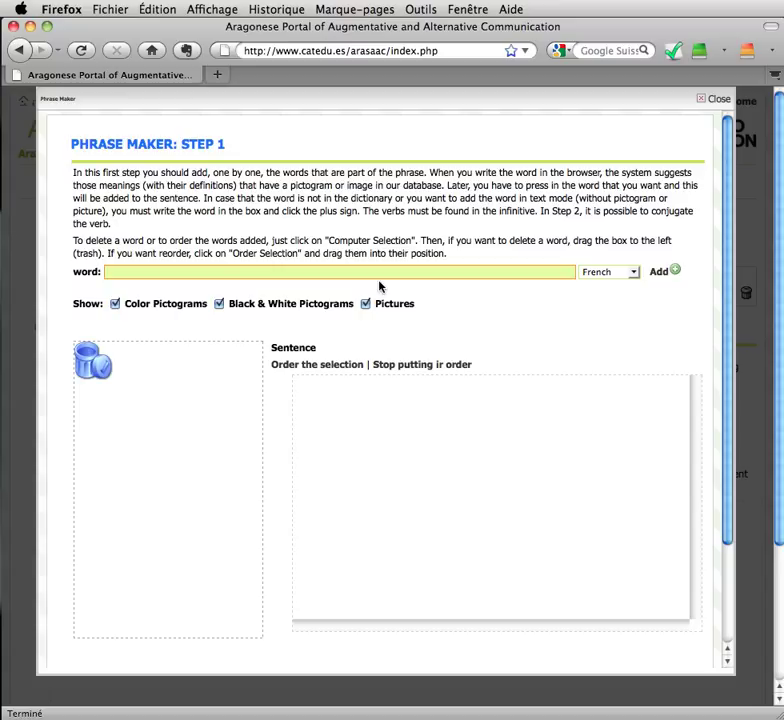
{"action": "type", "text": "je"}
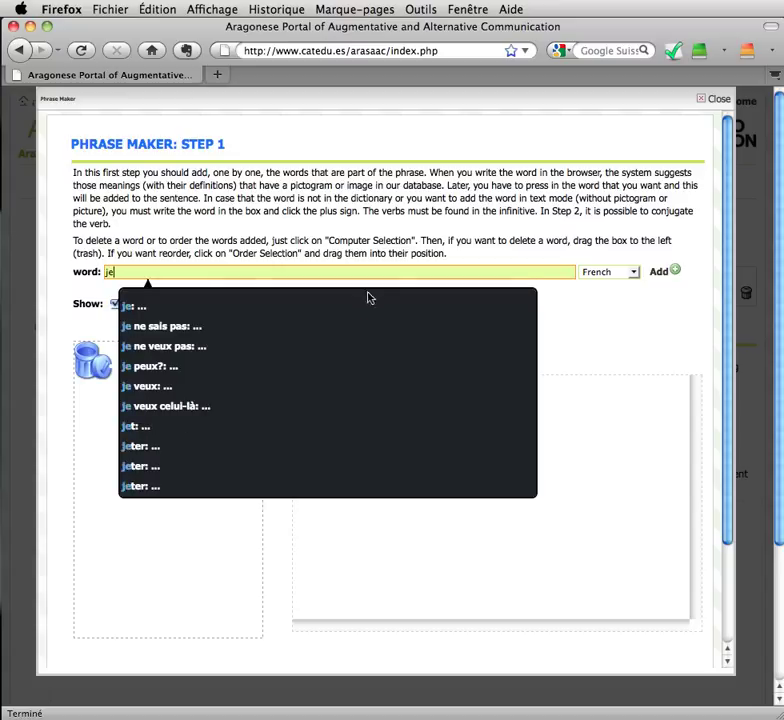
{"action": "left_click", "coordinate": [131, 313]}
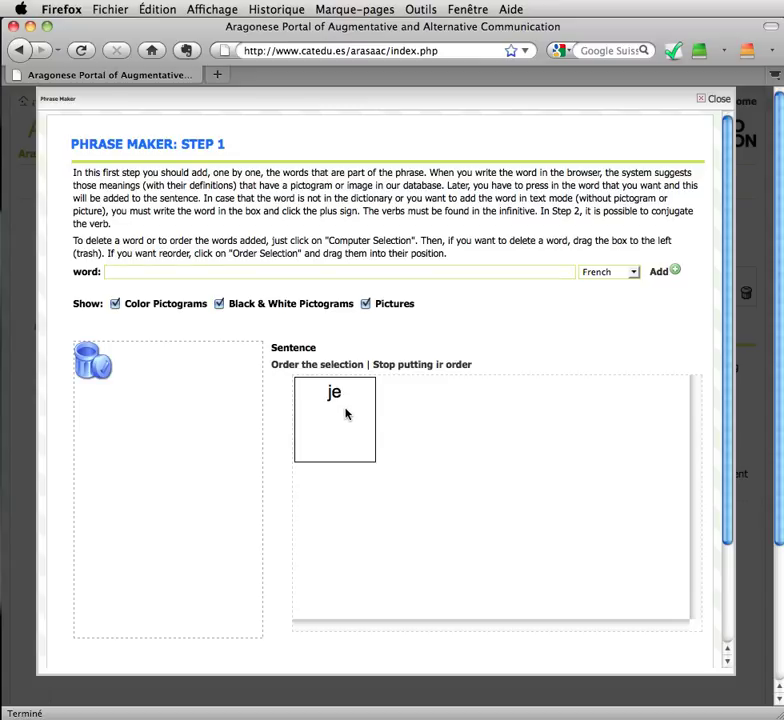
Add the infinitive verb "vouloir" after "je", using the first matching suggestion.
{"action": "left_click", "coordinate": [161, 271]}
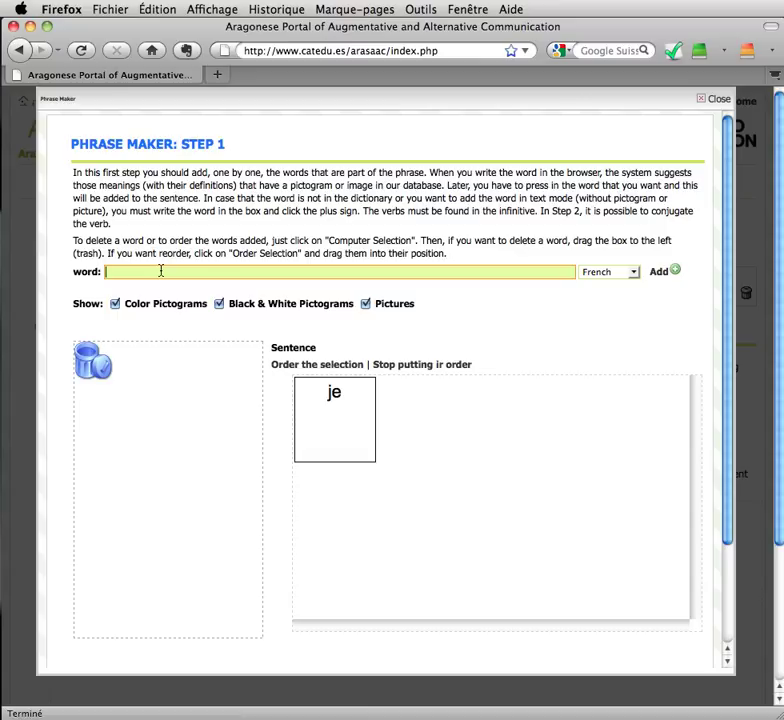
{"action": "type", "text": "veu"}
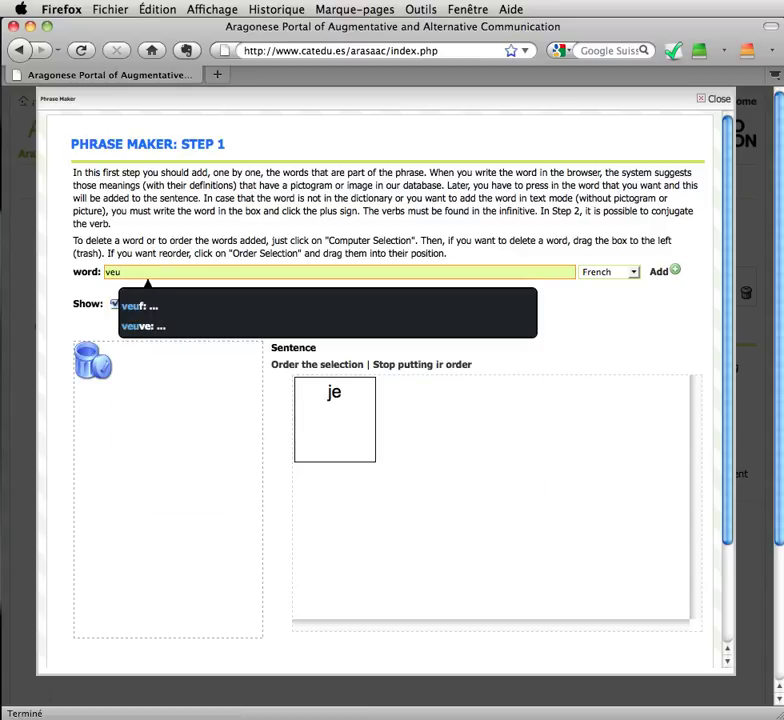
{"action": "key", "text": "BackSpace"}
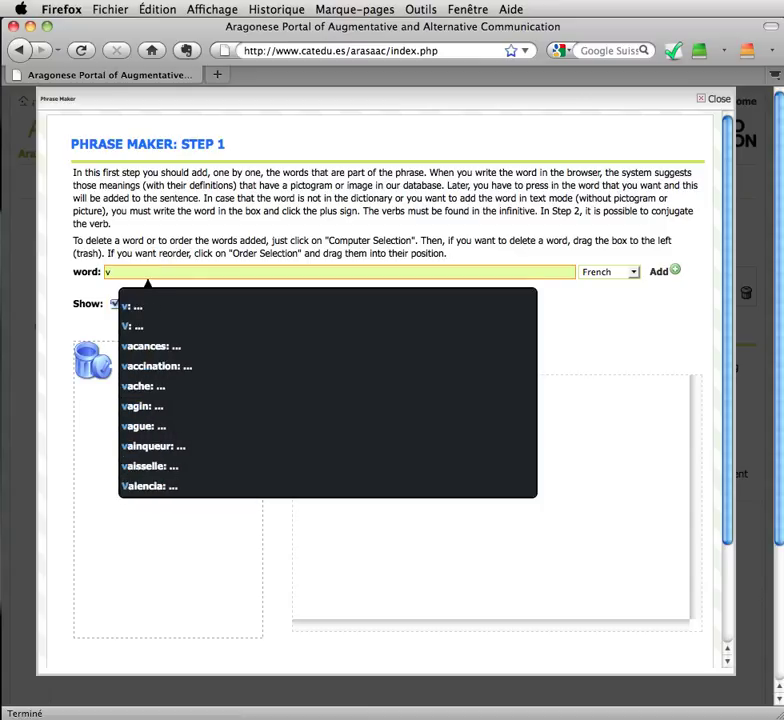
{"action": "type", "text": "ouloi"}
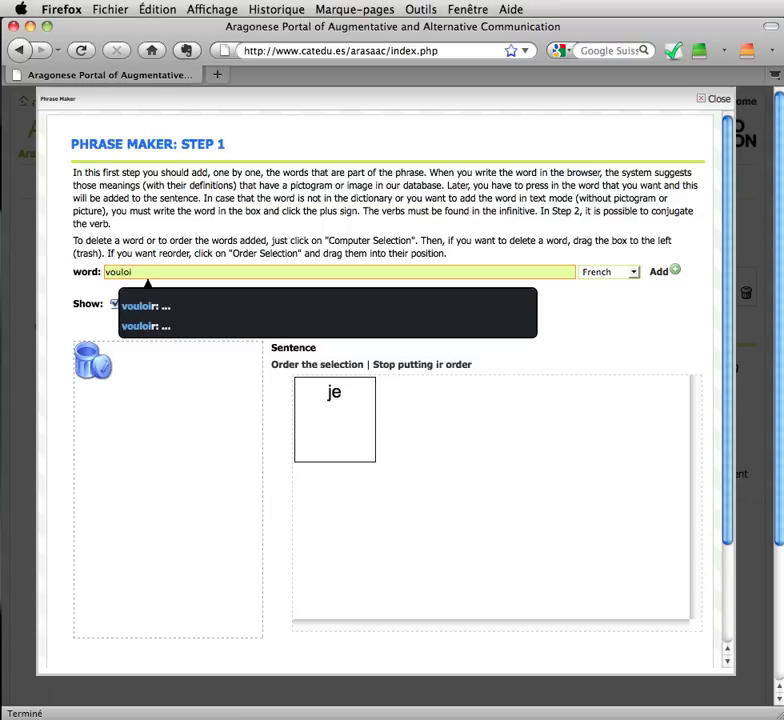
{"action": "left_click", "coordinate": [135, 306]}
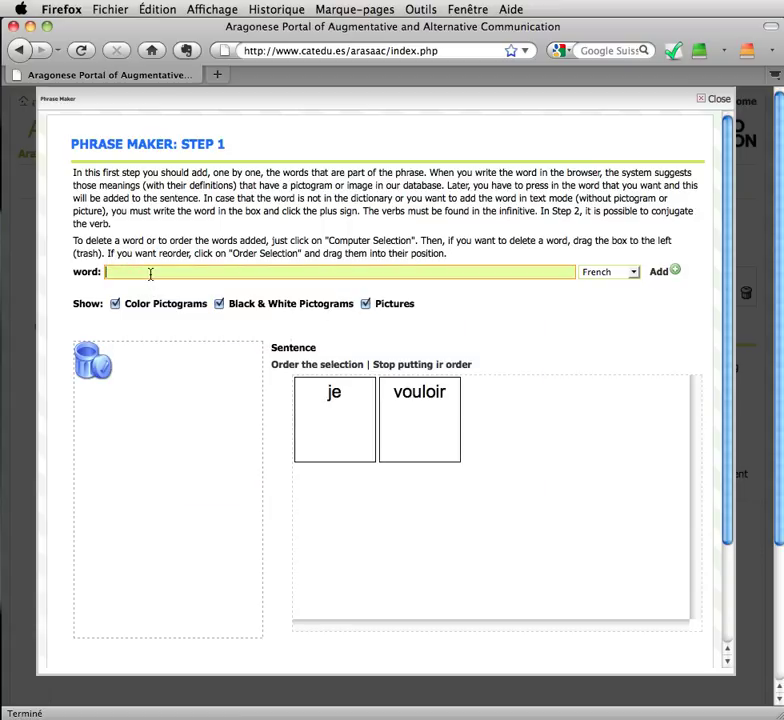
Add the verbs "écrire" and "dessiner" to the sentence from the suggested words.
{"action": "type", "text": "écri"}
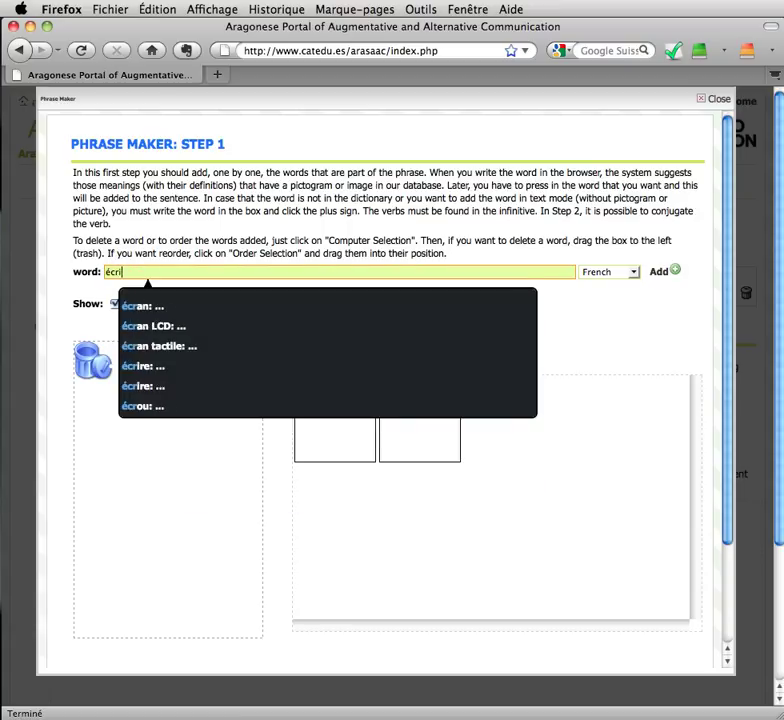
{"action": "left_click", "coordinate": [135, 306]}
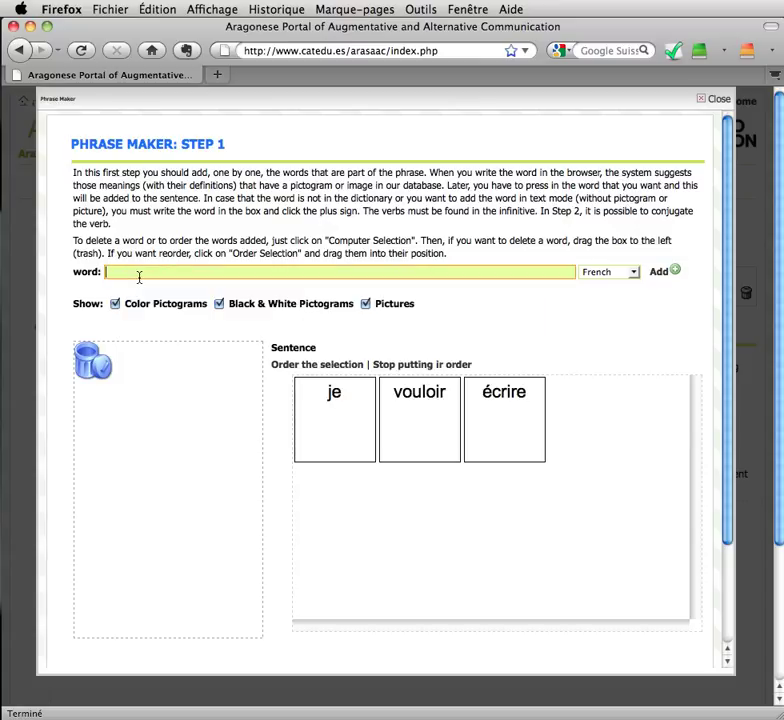
{"action": "type", "text": "dess"}
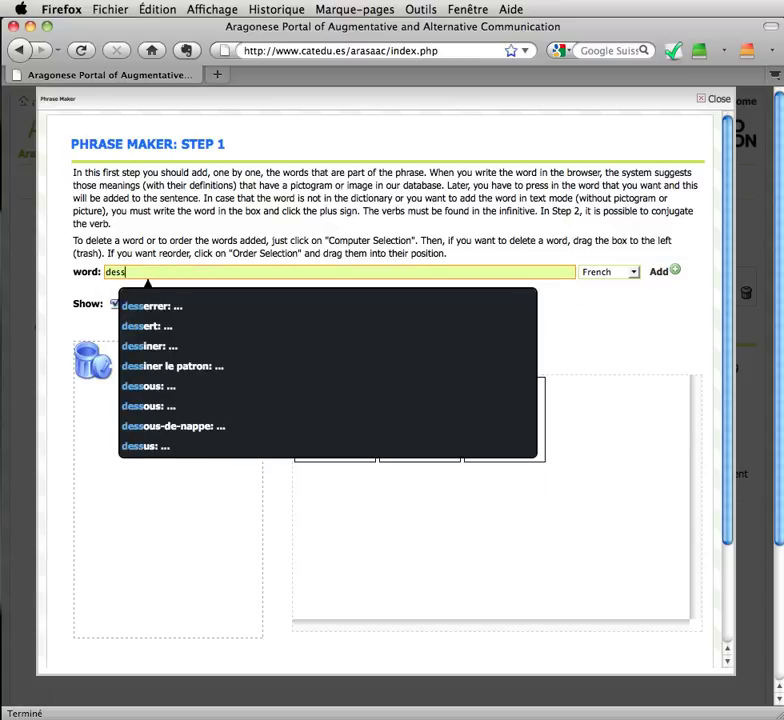
{"action": "type", "text": "in"}
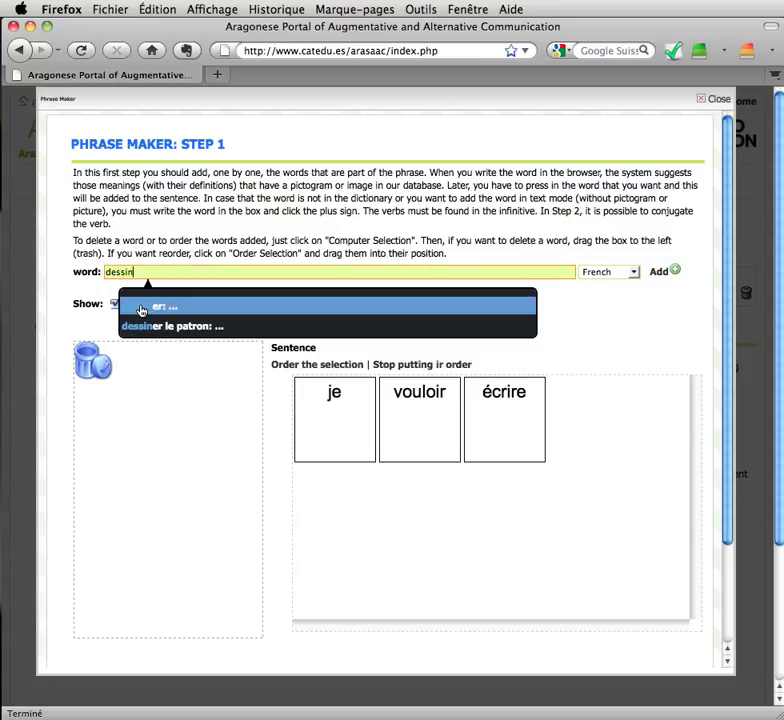
{"action": "left_click", "coordinate": [143, 307]}
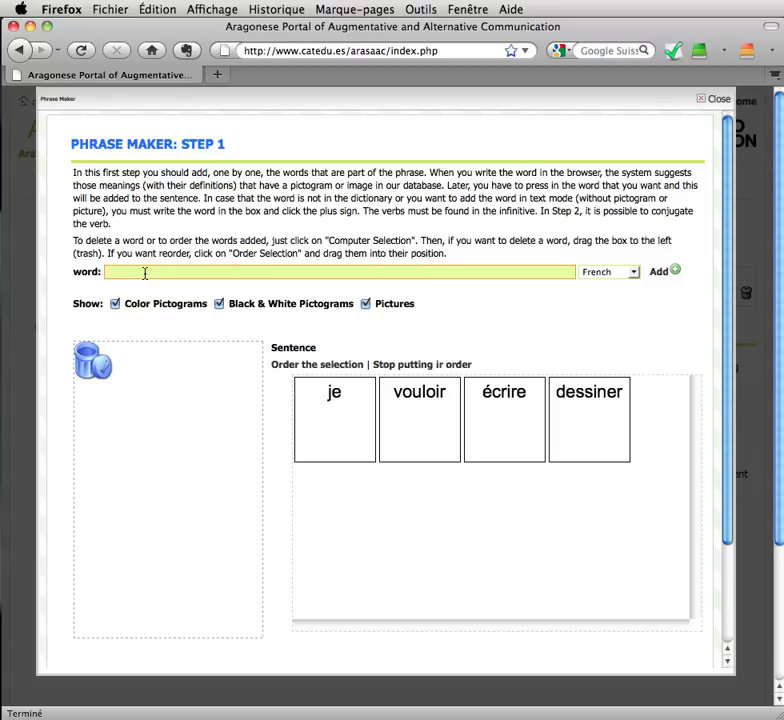
Add the words "un" and "livre" to the sentence from the suggested words.
{"action": "type", "text": "un"}
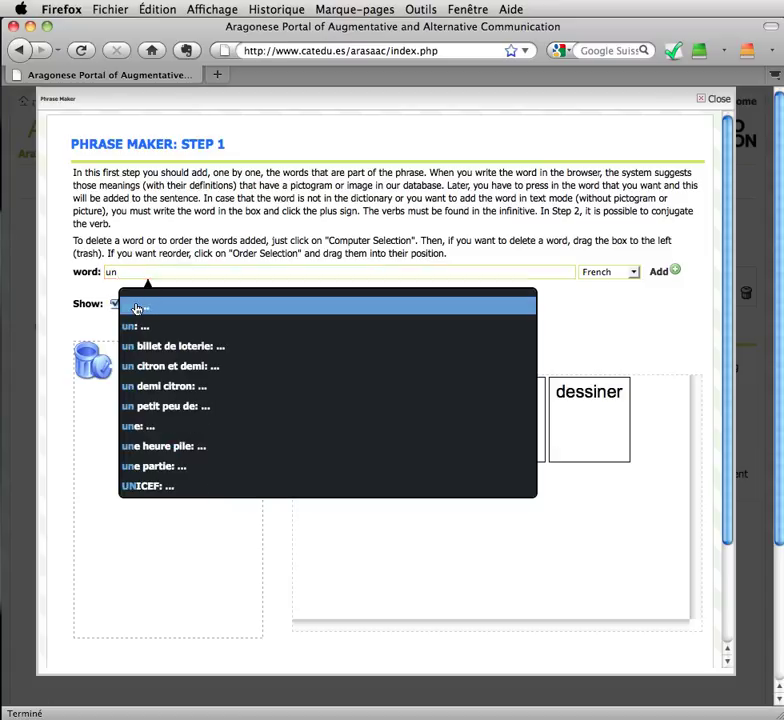
{"action": "left_click", "coordinate": [137, 309]}
{"action": "type", "text": "livre"}
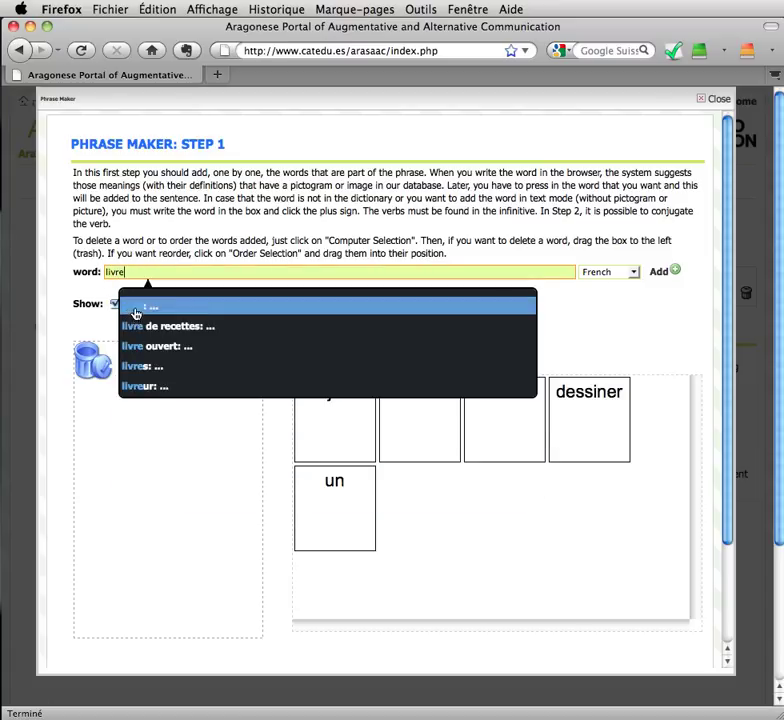
{"action": "left_click", "coordinate": [137, 308]}
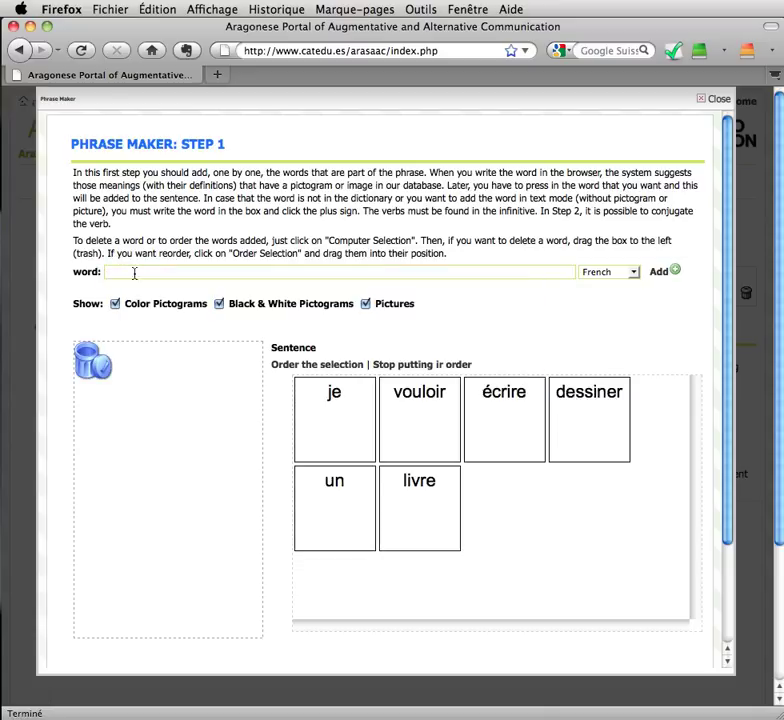
Add the words "avec" and "ordinateur" to complete the sentence, and proceed to Step 2.
{"action": "type", "text": "avec"}
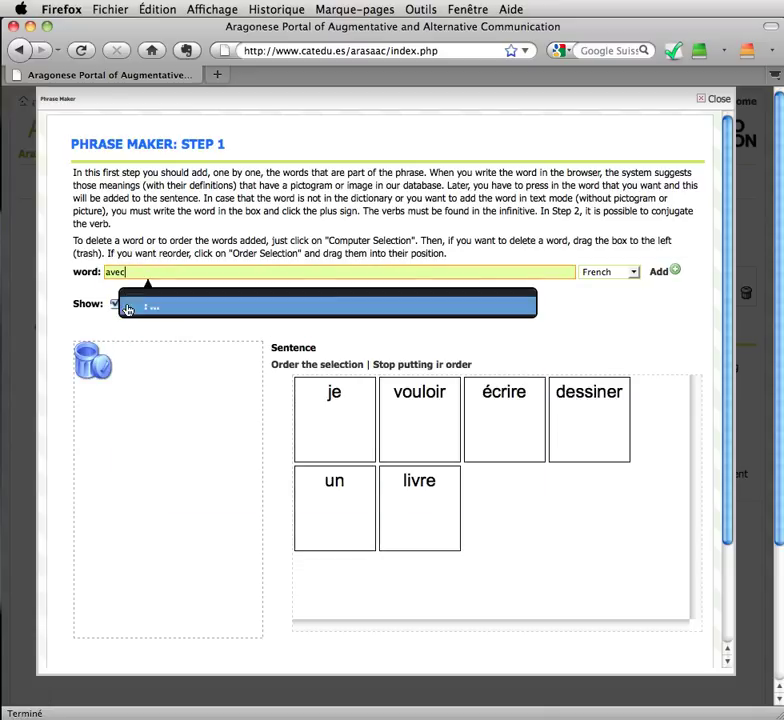
{"action": "left_click", "coordinate": [127, 309]}
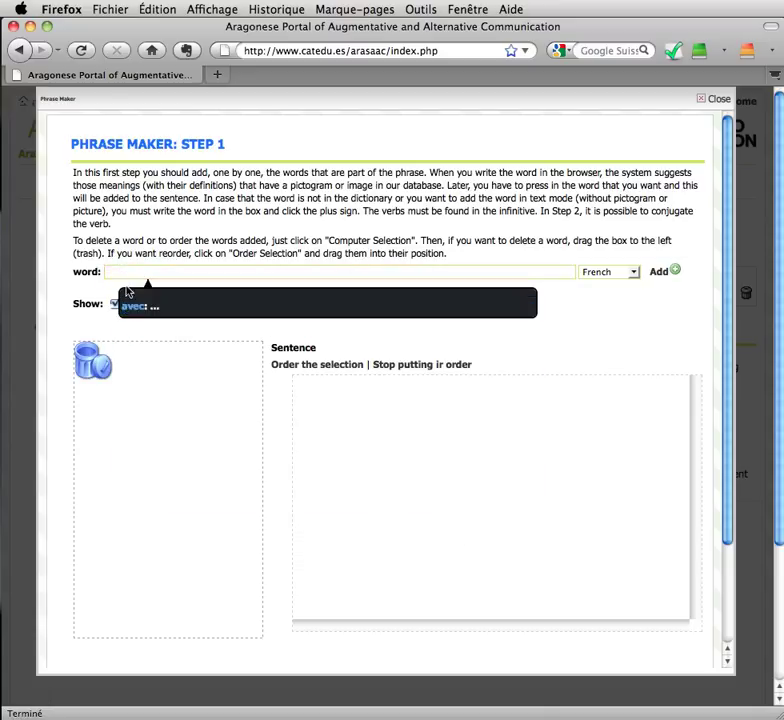
{"action": "type", "text": "ordin"}
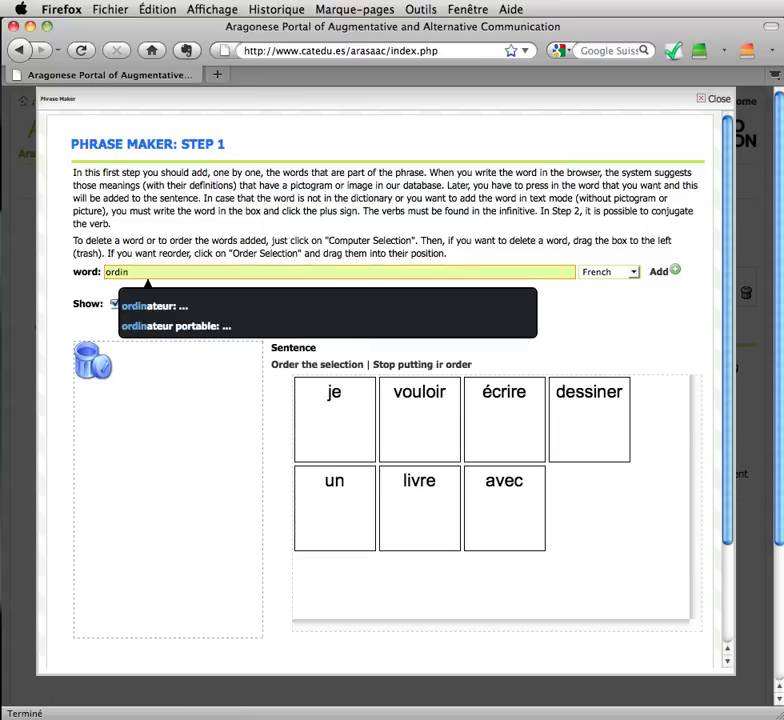
{"action": "left_click", "coordinate": [133, 308]}
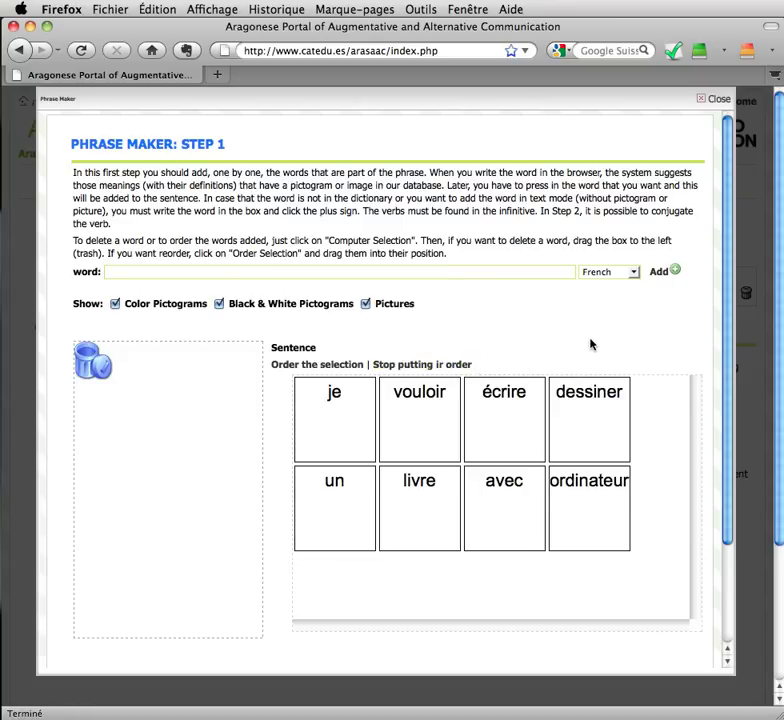
{"action": "scroll", "coordinate": [590, 344], "scroll_direction": "down", "scroll_amount": 3}
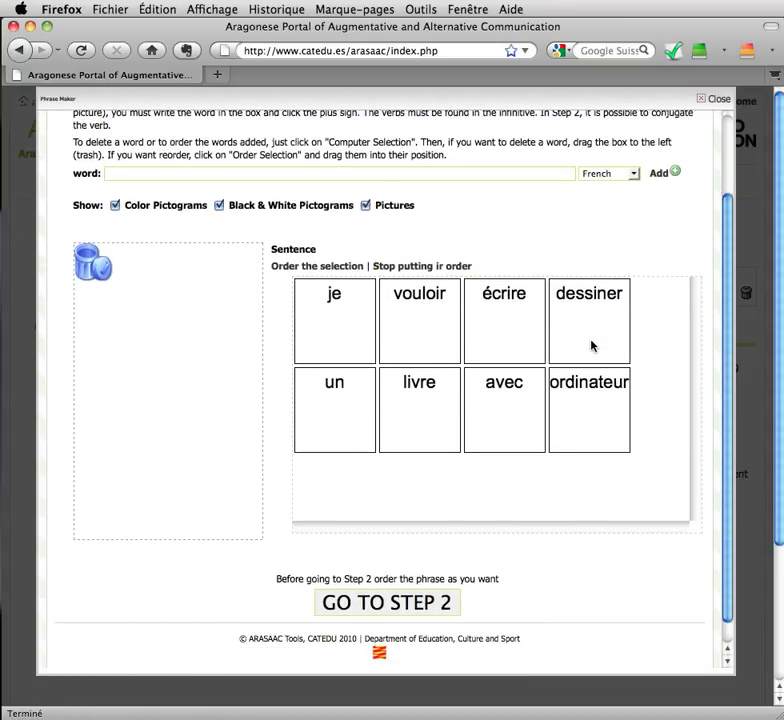
{"action": "left_click", "coordinate": [378, 603]}
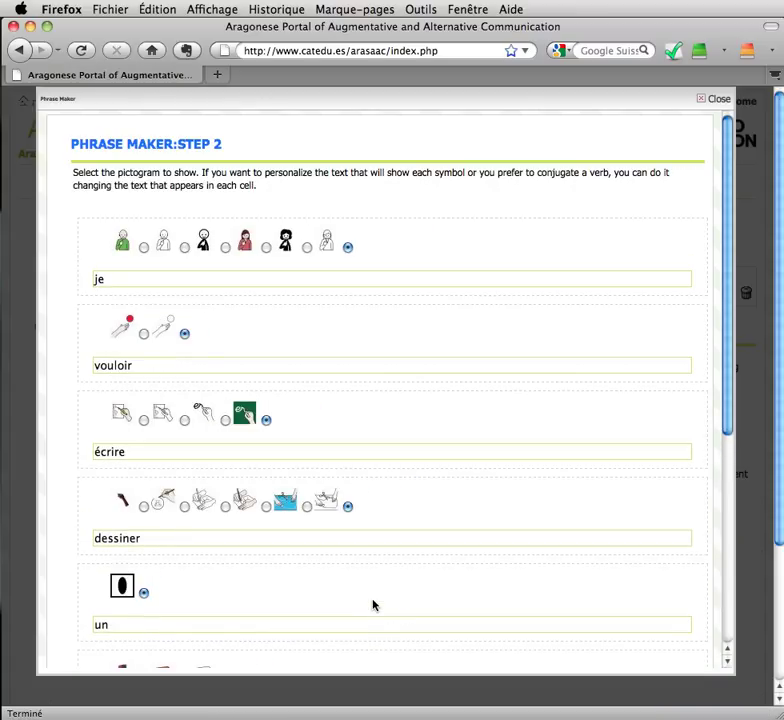
Choose the green-shirted person pictogram for "je" and the hand with the red dot for "vouloir".
{"action": "left_click", "coordinate": [144, 249]}
{"action": "scroll", "coordinate": [159, 290], "scroll_direction": "down", "scroll_amount": 1}
{"action": "left_click", "coordinate": [144, 306]}
Choose the second pictogram, the hand drawing with a pencil, for "dessiner".
{"action": "scroll", "coordinate": [214, 337], "scroll_direction": "down", "scroll_amount": 4}
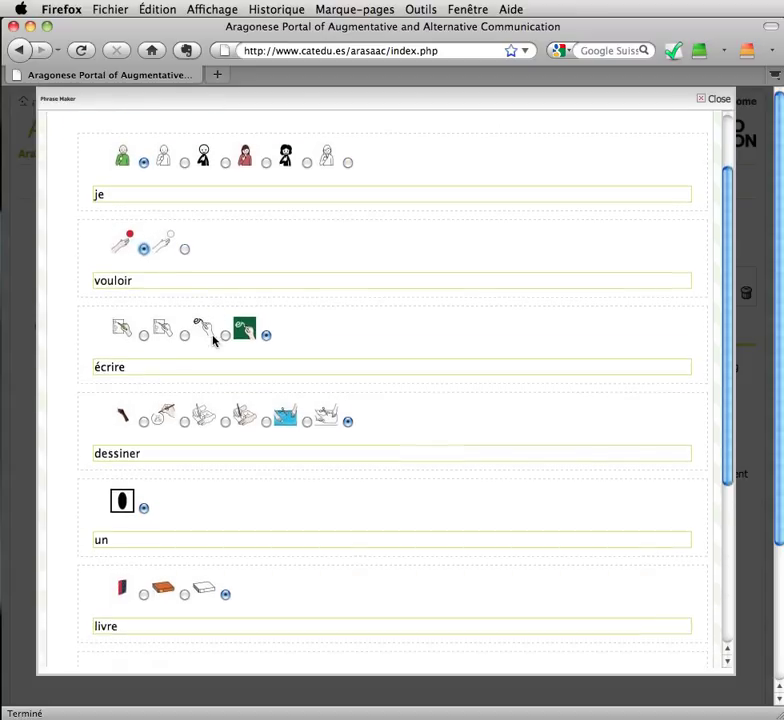
{"action": "scroll", "coordinate": [228, 340], "scroll_direction": "down", "scroll_amount": 2}
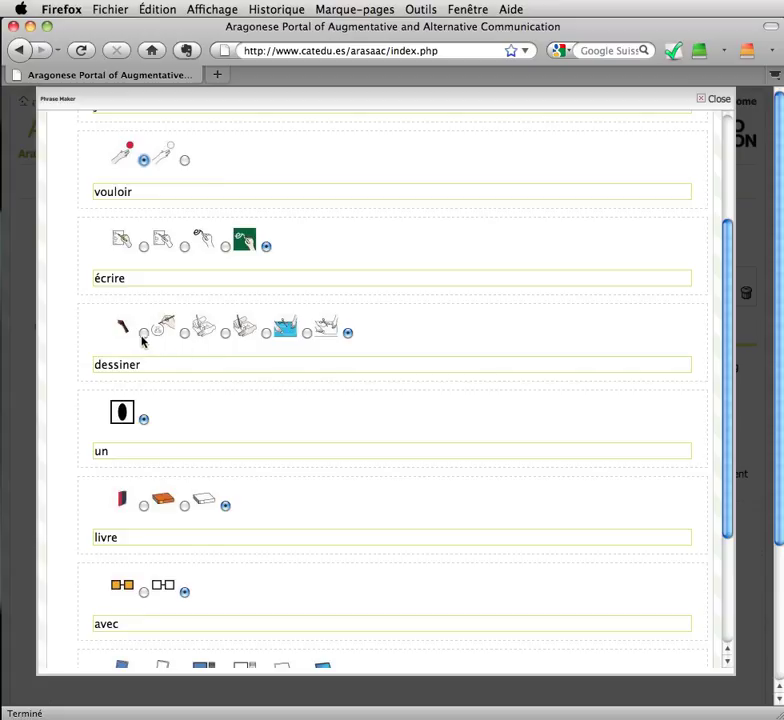
{"action": "left_click", "coordinate": [144, 334]}
{"action": "left_click", "coordinate": [183, 333]}
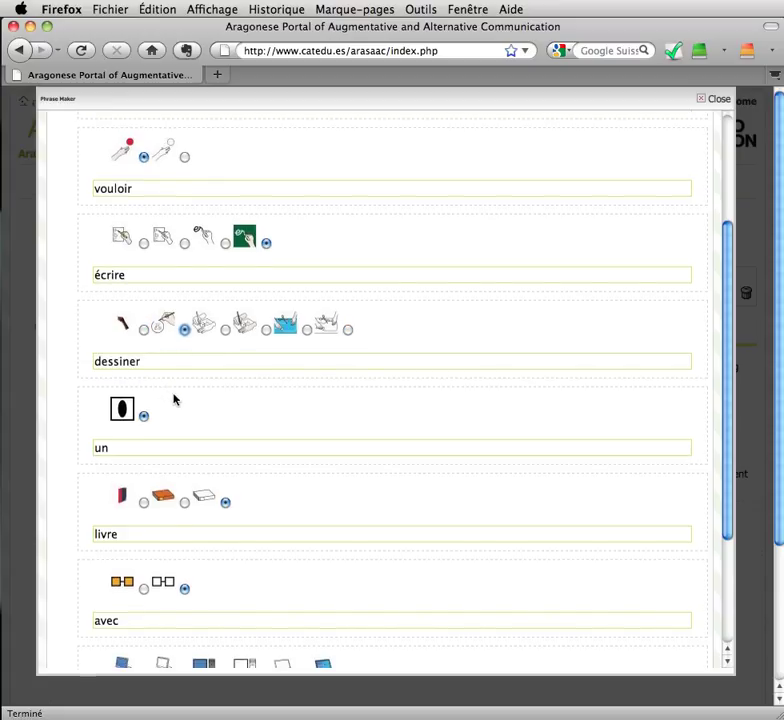
Choose the first pictogram, the upright red book, for "livre" and the orange linked squares for "avec".
{"action": "scroll", "coordinate": [174, 398], "scroll_direction": "down", "scroll_amount": 5}
{"action": "left_click", "coordinate": [144, 357]}
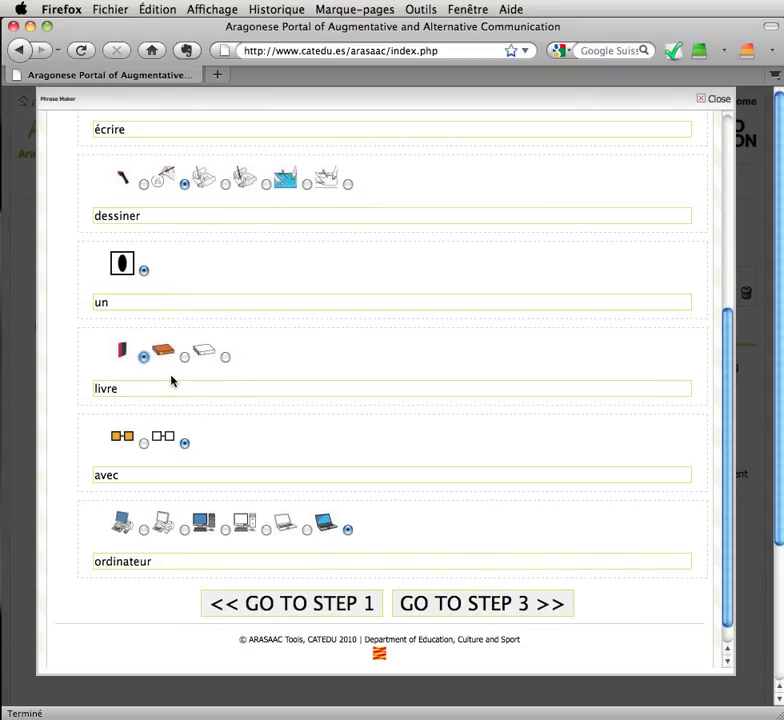
{"action": "scroll", "coordinate": [171, 395], "scroll_direction": "down", "scroll_amount": 1}
{"action": "left_click", "coordinate": [144, 418]}
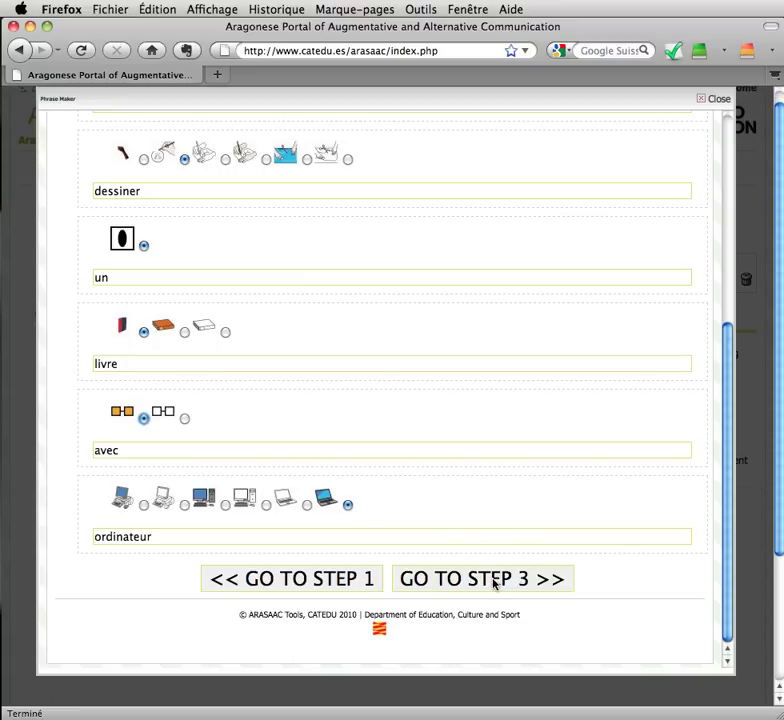
Proceed to Step 3 and set the canvas enlargement to 300 pixels.
{"action": "left_click", "coordinate": [493, 580]}
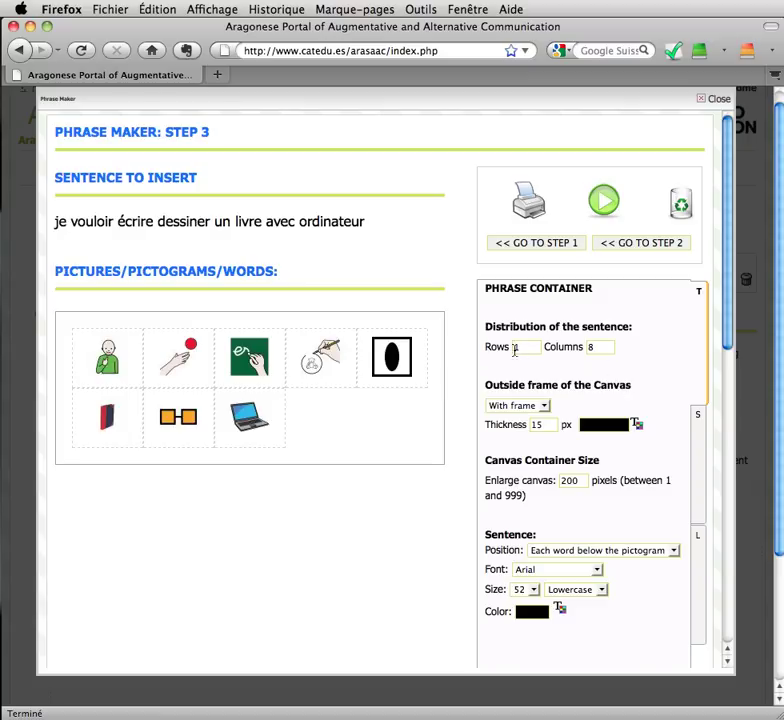
{"action": "scroll", "coordinate": [570, 465], "scroll_direction": "down", "scroll_amount": 1}
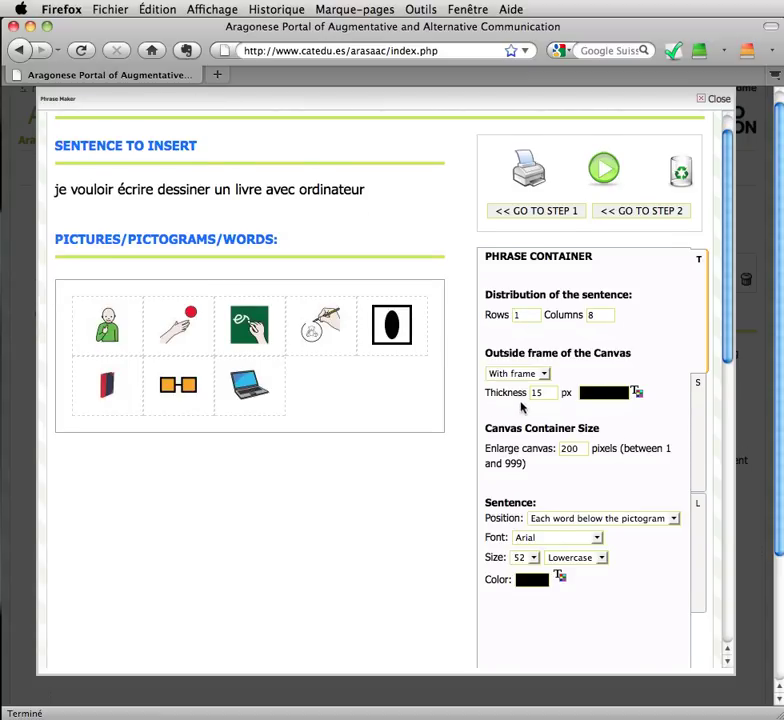
{"action": "left_click", "coordinate": [574, 449]}
{"action": "key", "text": "BackSpace"}
{"action": "key", "text": "BackSpace"}
{"action": "key", "text": "BackSpace"}
{"action": "type", "text": "300"}
Switch the sentence position to No sentence and return it to Each word below the pictogram.
{"action": "scroll", "coordinate": [609, 496], "scroll_direction": "down", "scroll_amount": 1}
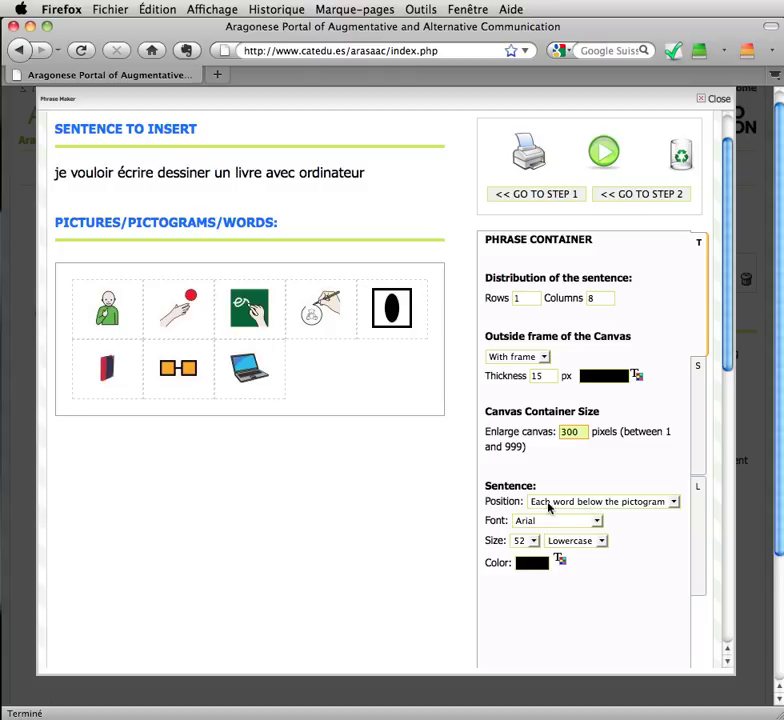
{"action": "left_click", "coordinate": [577, 504]}
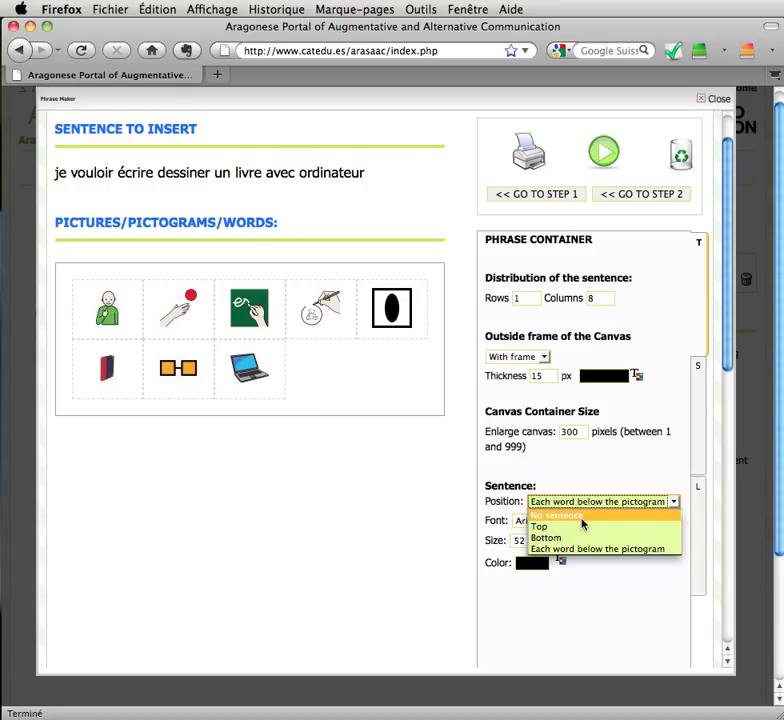
{"action": "left_click", "coordinate": [581, 517]}
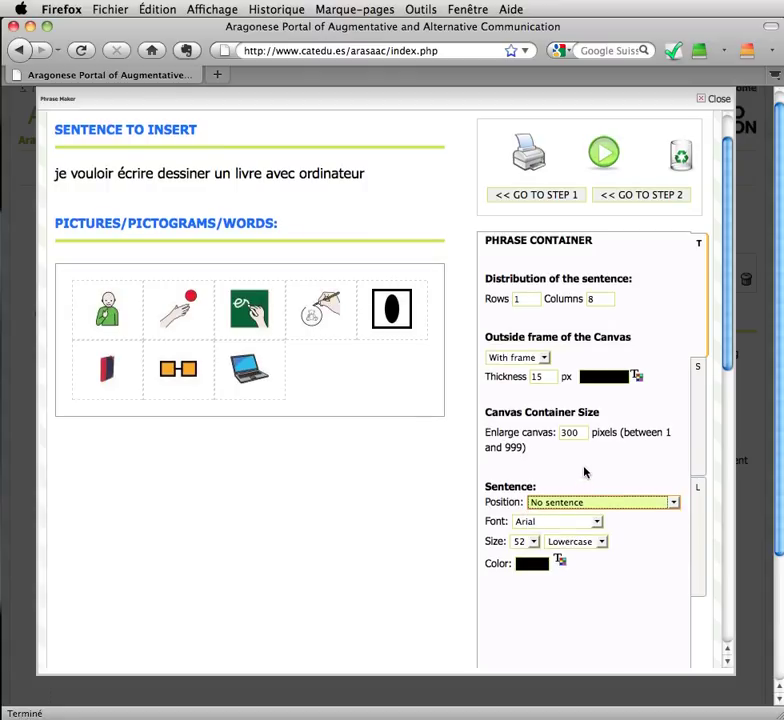
{"action": "left_click", "coordinate": [609, 502]}
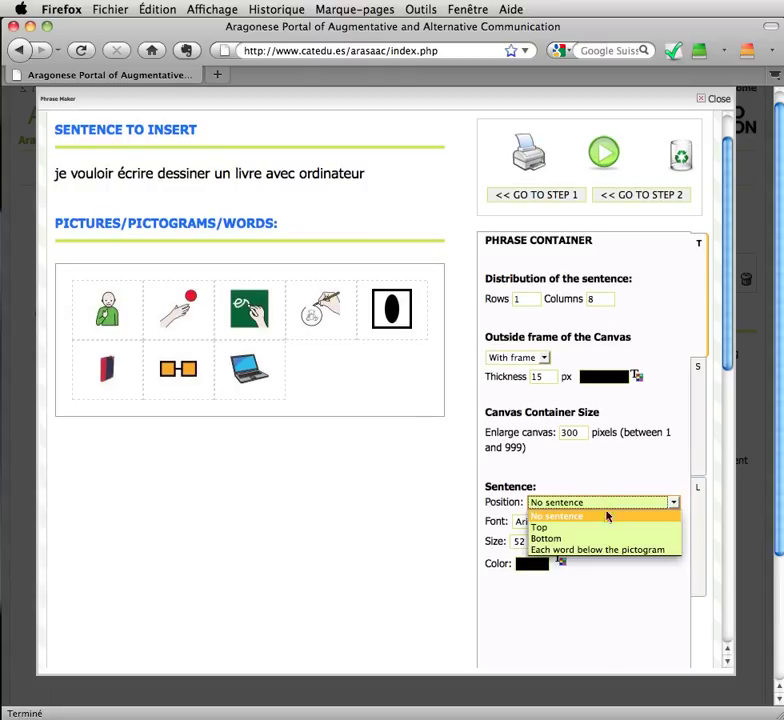
{"action": "left_click", "coordinate": [604, 551]}
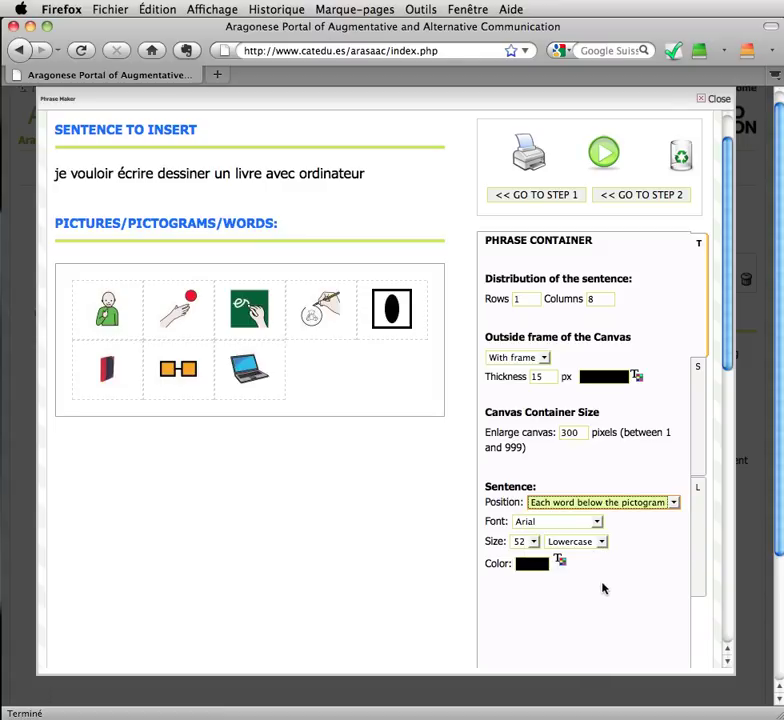
Look through the other setting groups, including the image output and PDF export options, and return to the phrase container settings.
{"action": "scroll", "coordinate": [671, 471], "scroll_direction": "up", "scroll_amount": 1}
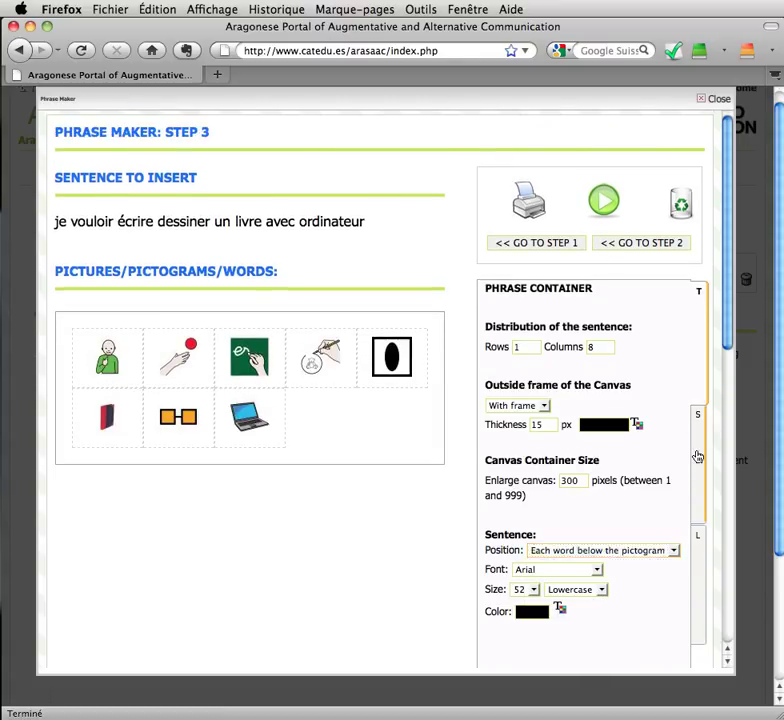
{"action": "left_click", "coordinate": [697, 456]}
{"action": "left_click", "coordinate": [697, 552]}
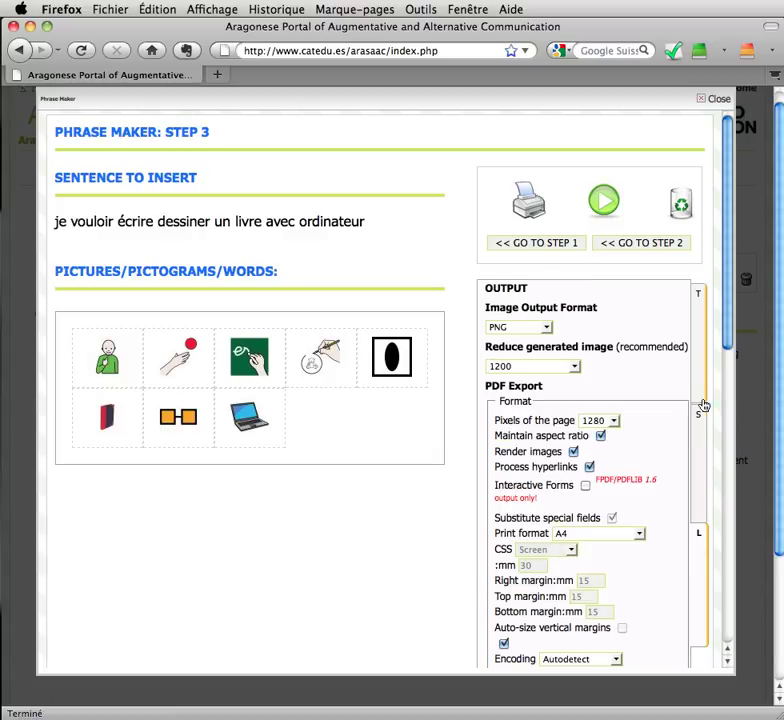
{"action": "left_click", "coordinate": [700, 337]}
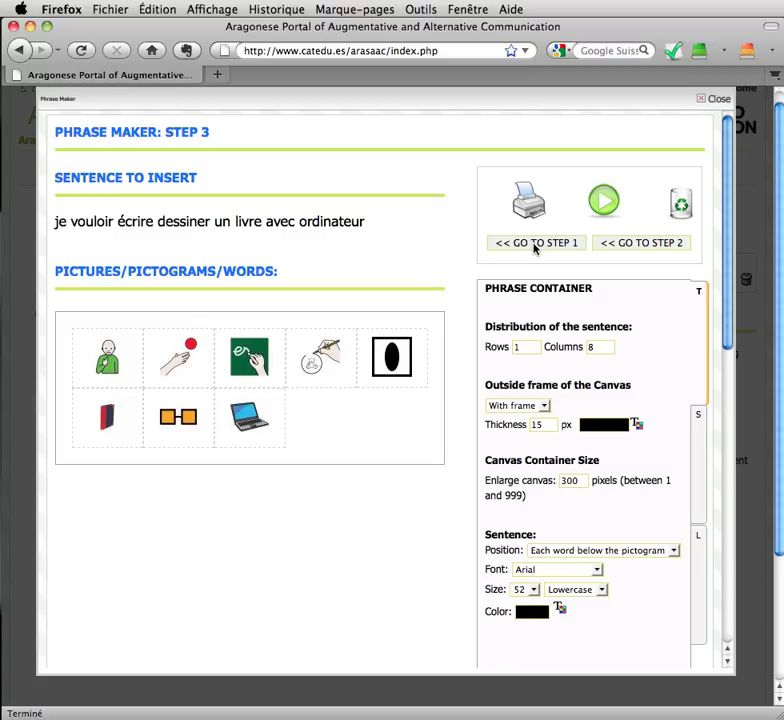
Generate the captioned pictogram sentence and open its printable PDF in Preview.
{"action": "left_click", "coordinate": [604, 203]}
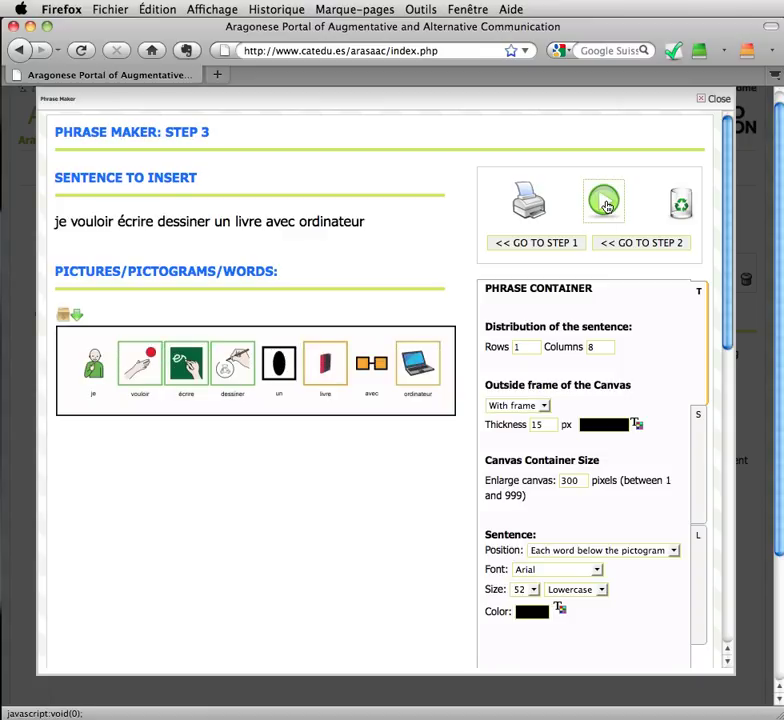
{"action": "left_click", "coordinate": [533, 207]}
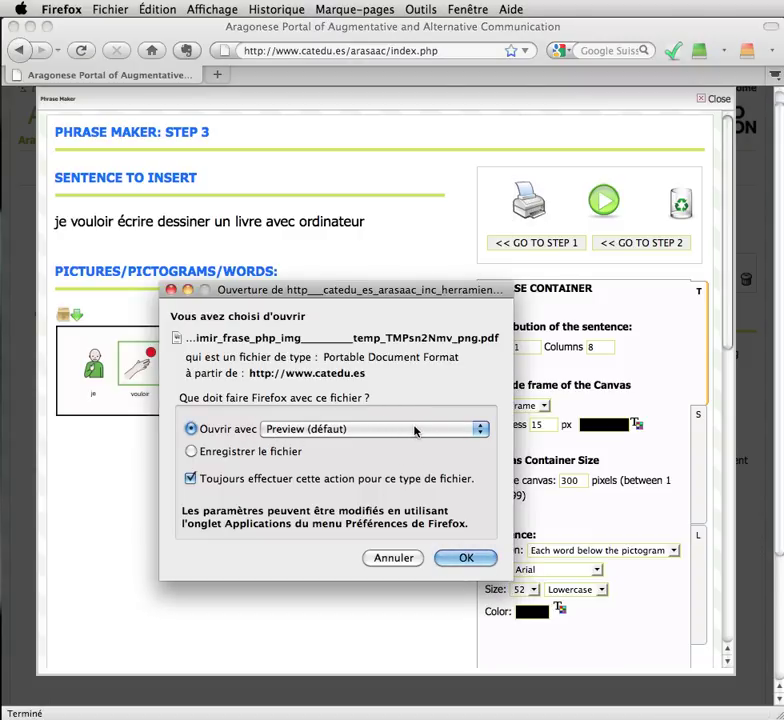
{"action": "left_click", "coordinate": [415, 429]}
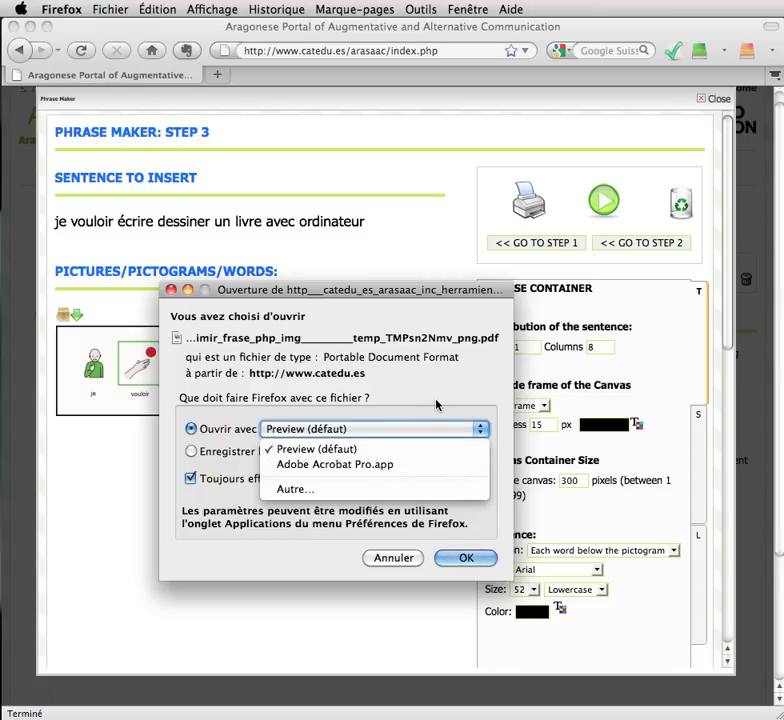
{"action": "left_click", "coordinate": [437, 403]}
{"action": "left_click", "coordinate": [466, 558]}
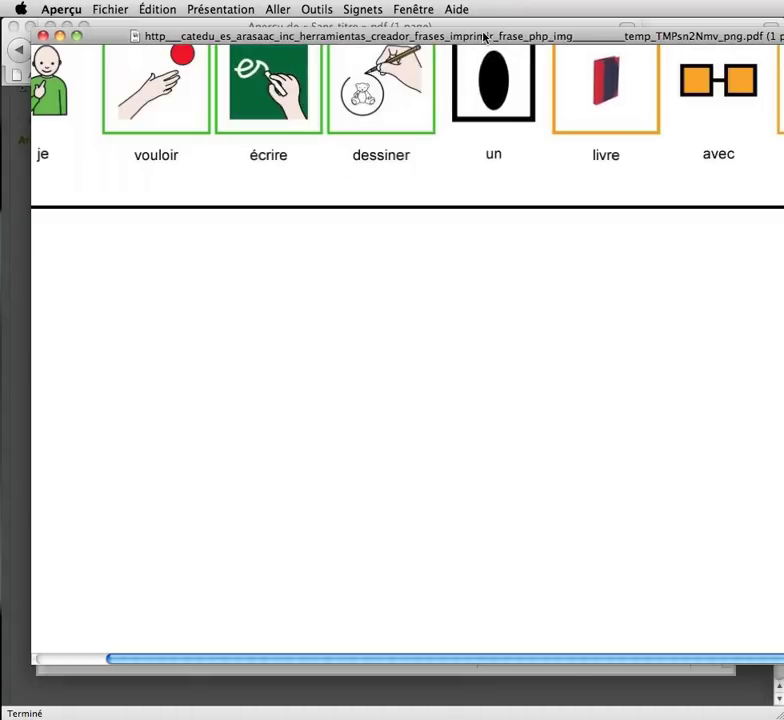
Examine the whole pictogram sentence in the PDF at a reduced zoom and close the document.
{"action": "left_click_drag", "start_coordinate": [476, 40], "coordinate": [473, 77]}
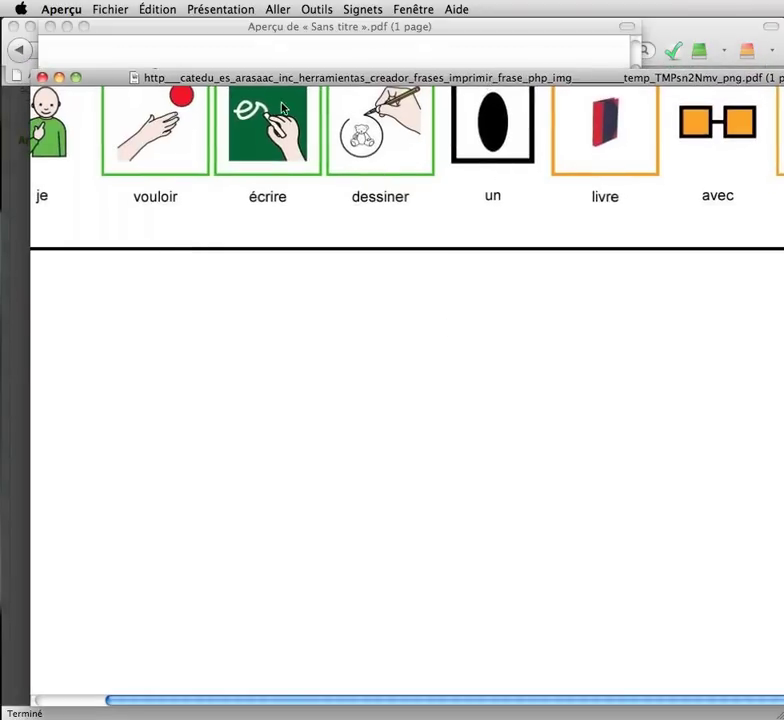
{"action": "scroll", "coordinate": [322, 147], "scroll_direction": "up", "scroll_amount": 1}
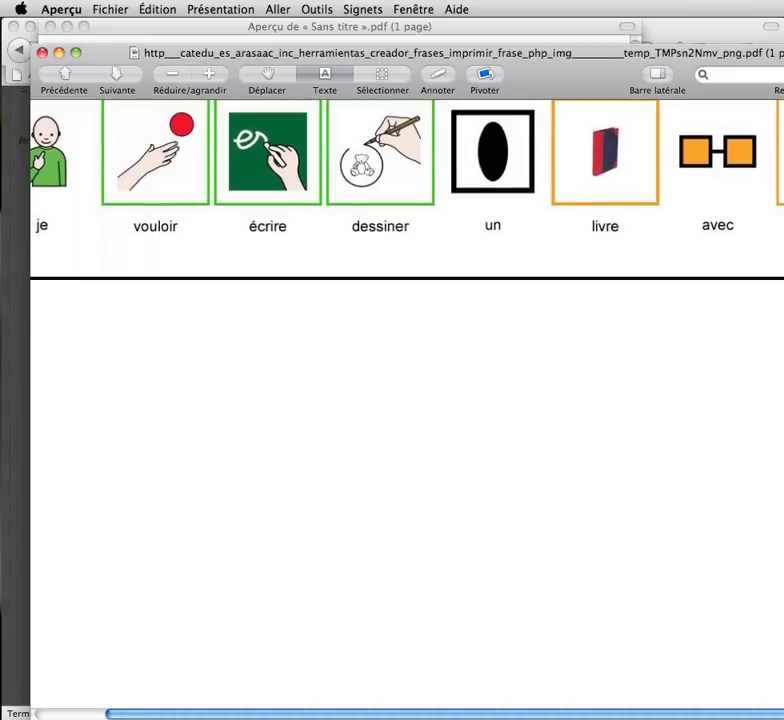
{"action": "left_click", "coordinate": [168, 78]}
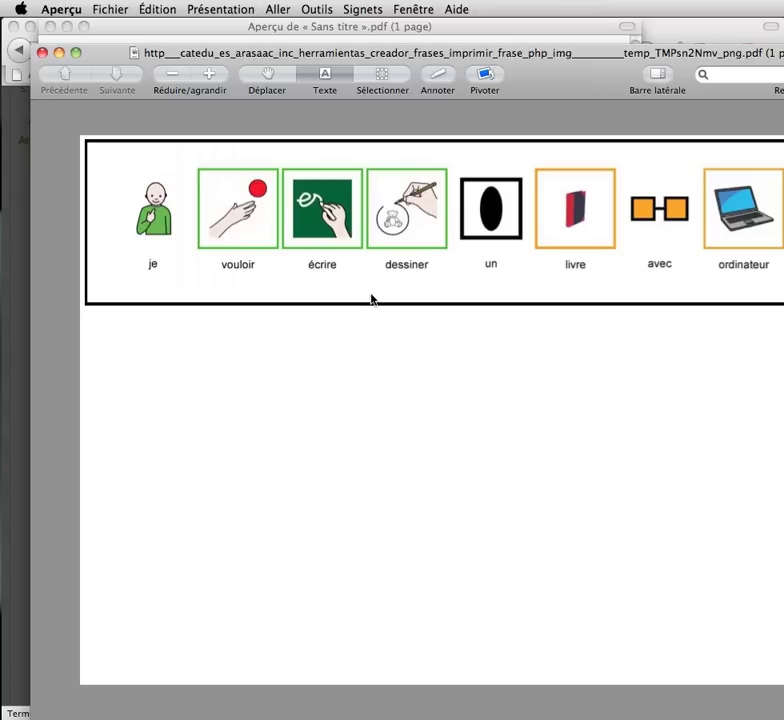
{"action": "left_click", "coordinate": [42, 53]}
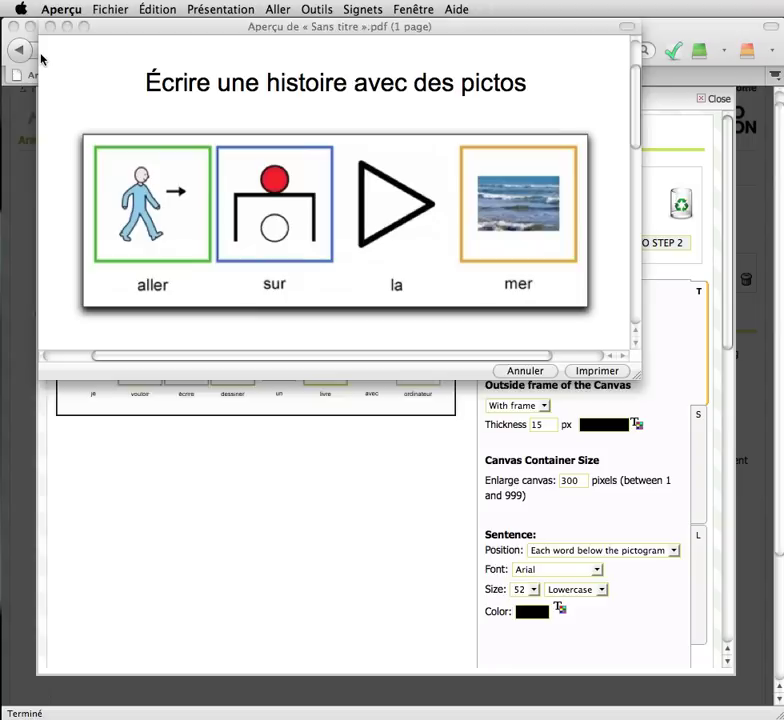